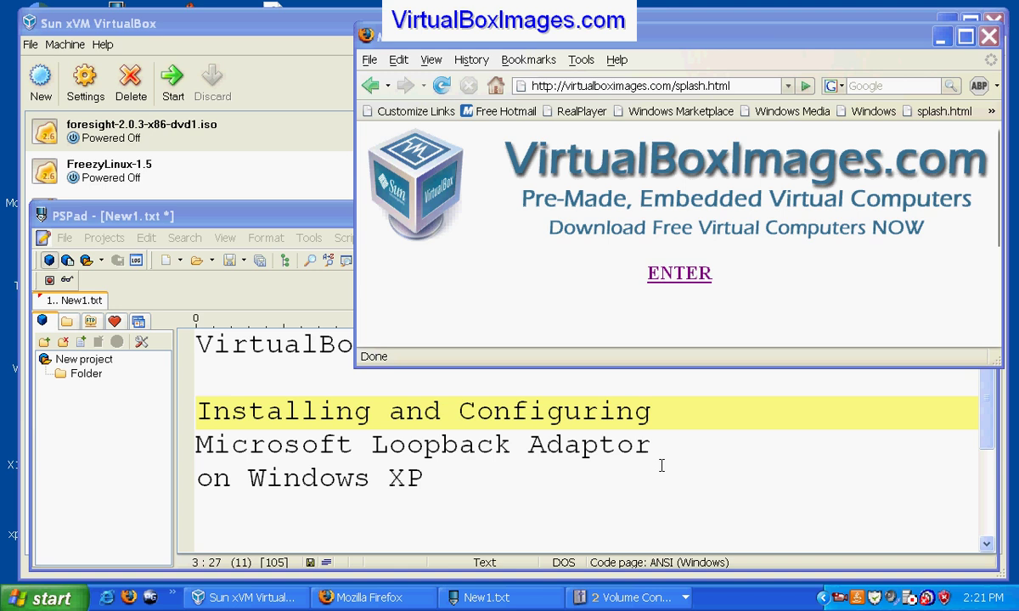
left_click(530, 489)
left_click(529, 489)
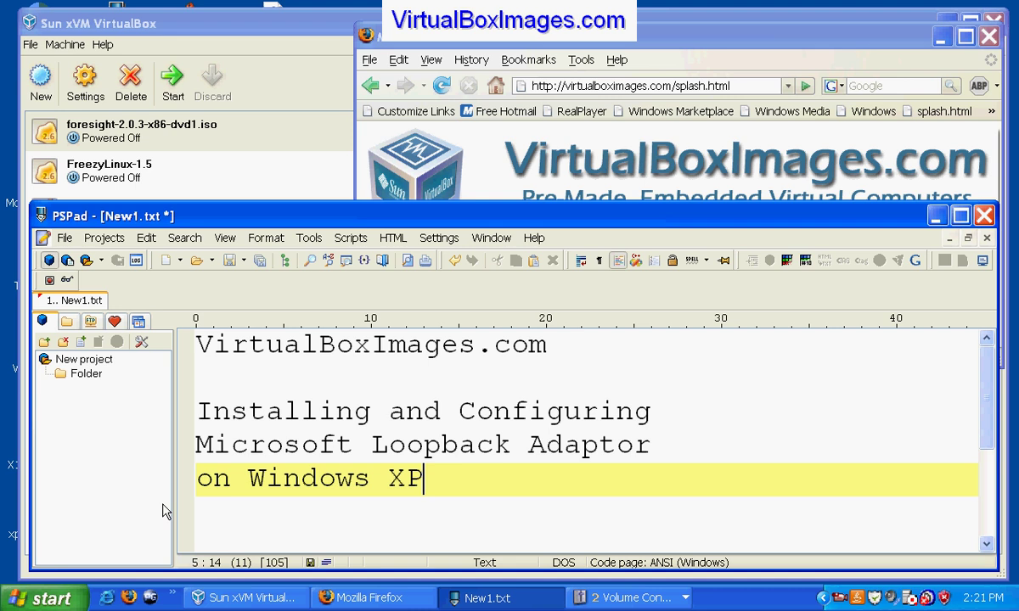
Start the Add Hardware Wizard from Control Panel and continue past its welcome page
left_click(77, 601)
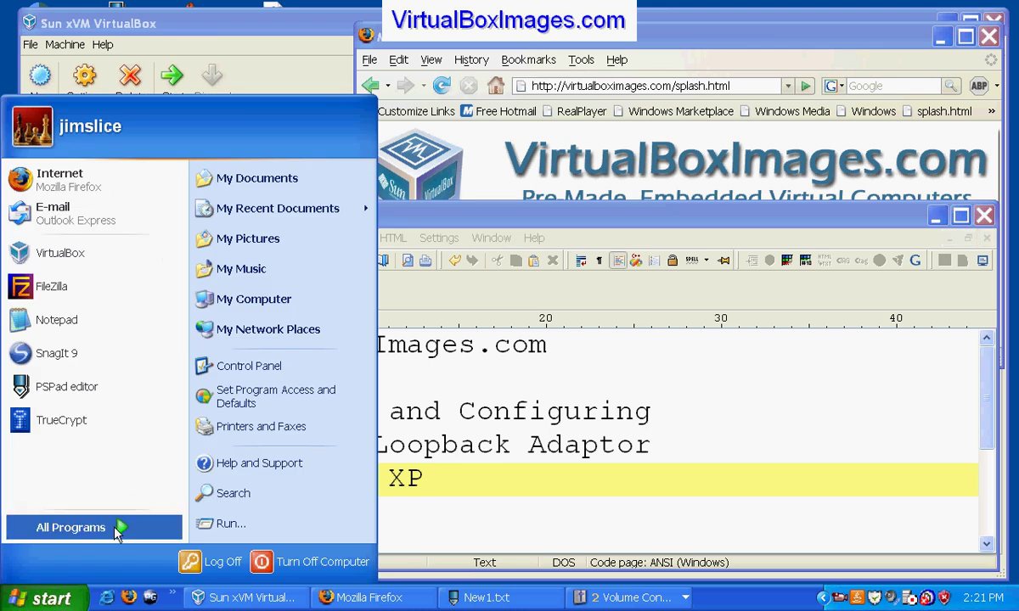
left_click(249, 366)
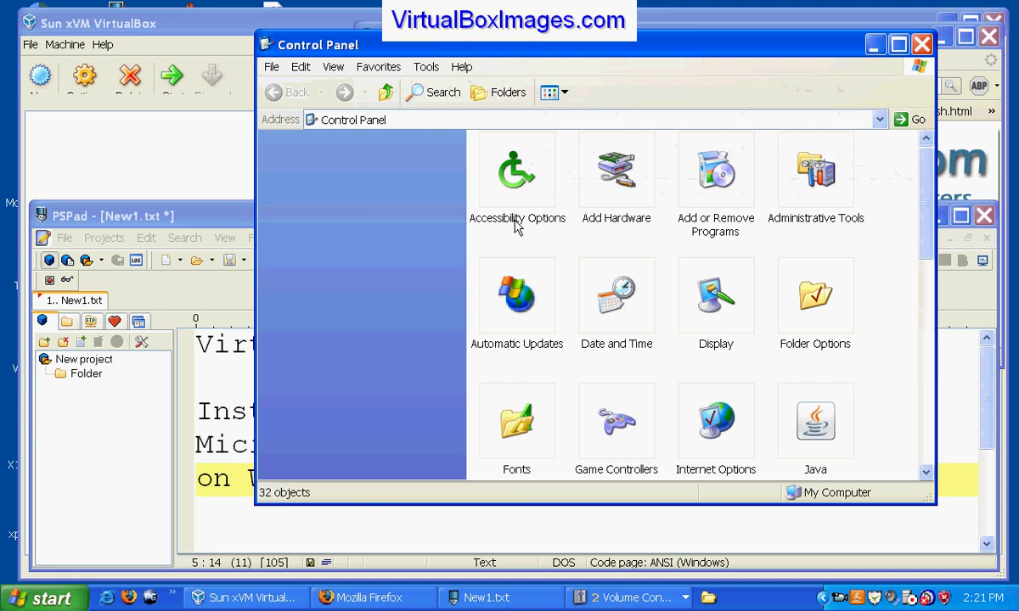
left_click(629, 188)
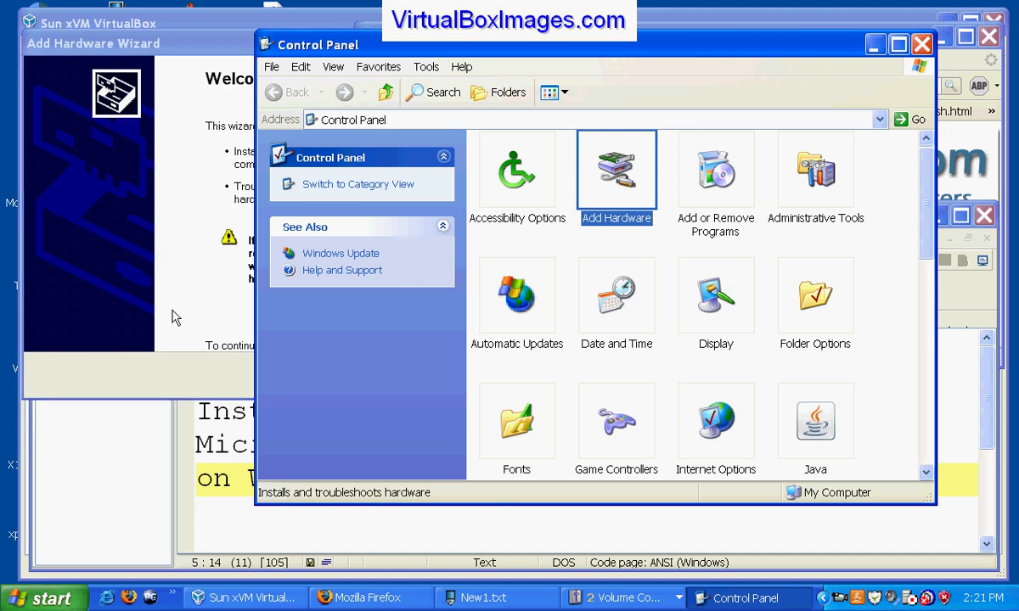
left_click(406, 377)
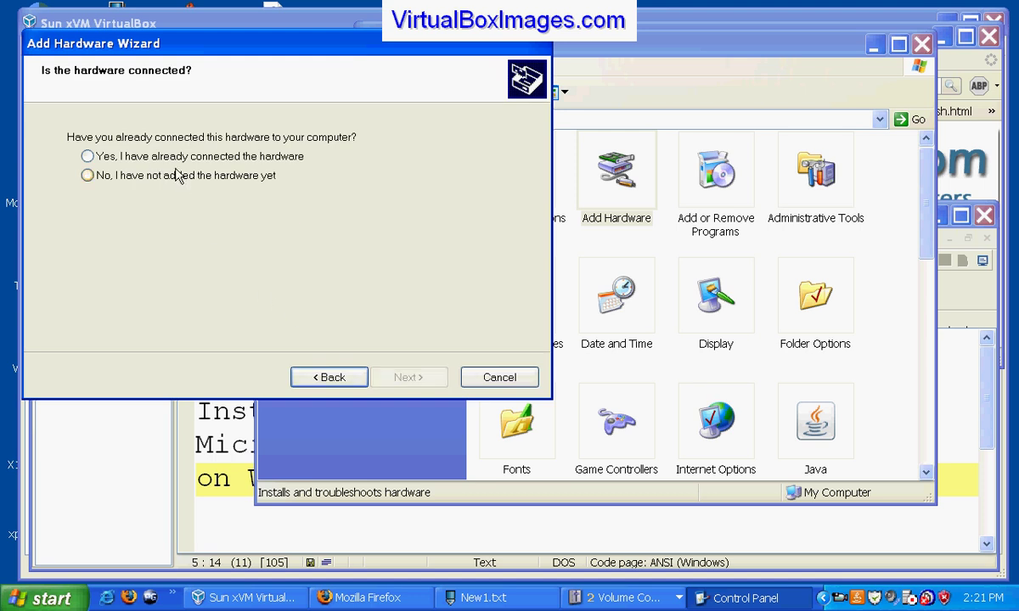
State that the hardware is already connected and choose to add a new hardware device from the installed hardware list
left_click(160, 157)
left_click(405, 378)
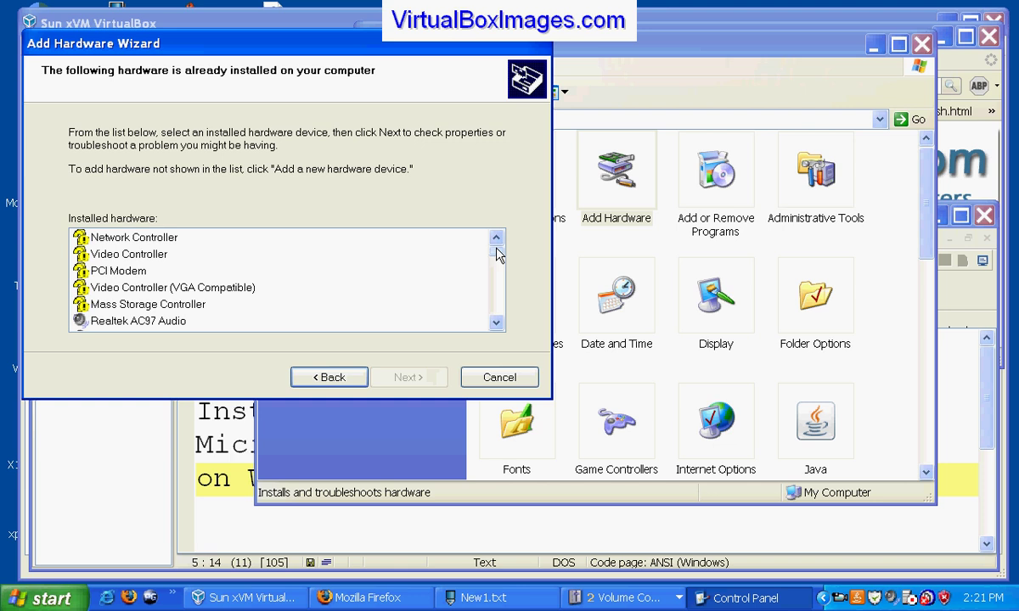
left_click_drag(497, 253, 495, 331)
left_click(190, 321)
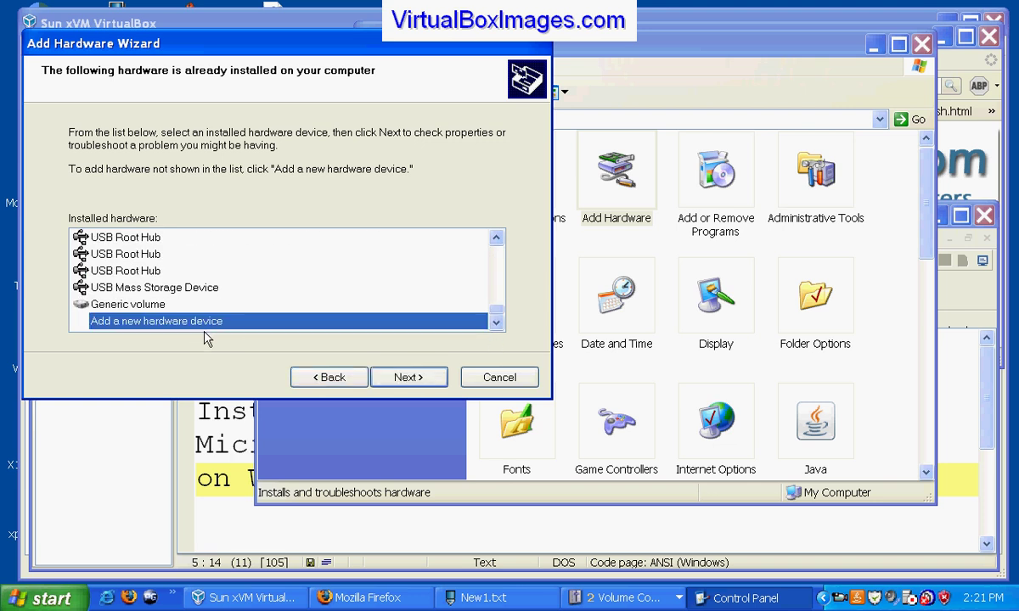
left_click(395, 377)
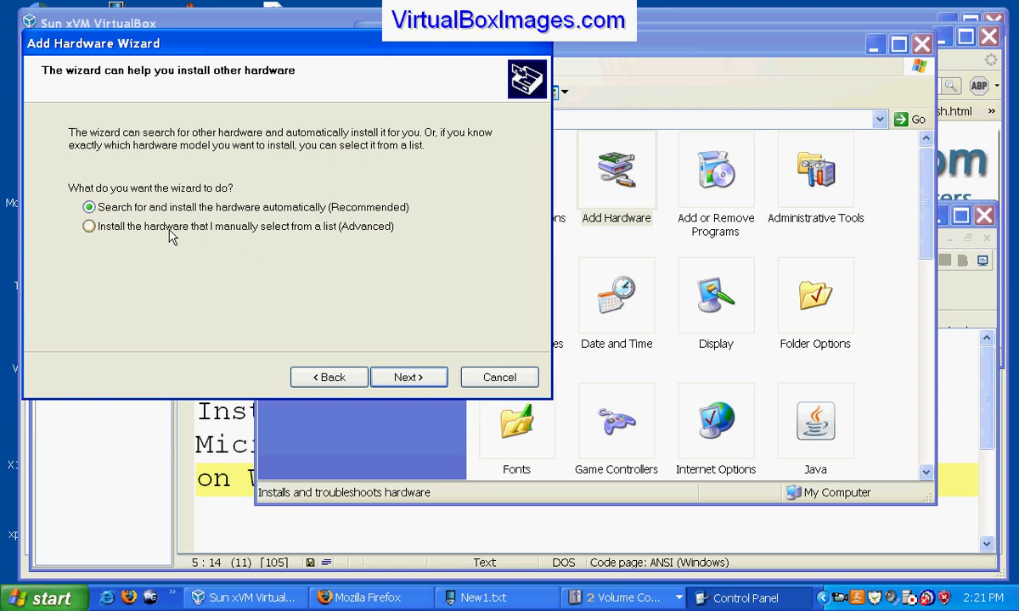
Choose to install manually selected hardware from a list, with Network adapters as the hardware type
left_click(138, 227)
left_click(413, 376)
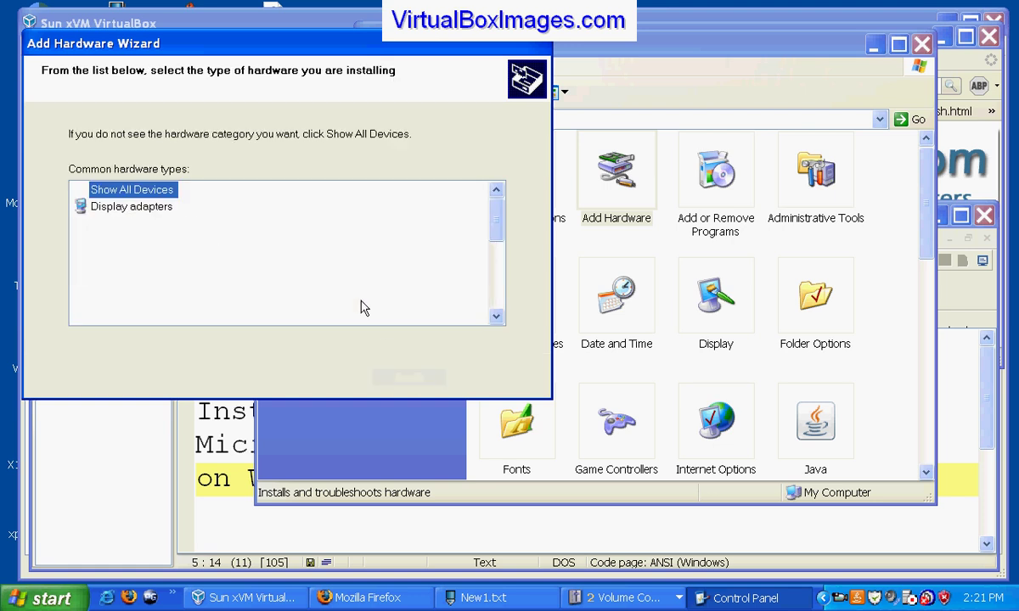
left_click_drag(492, 225, 492, 254)
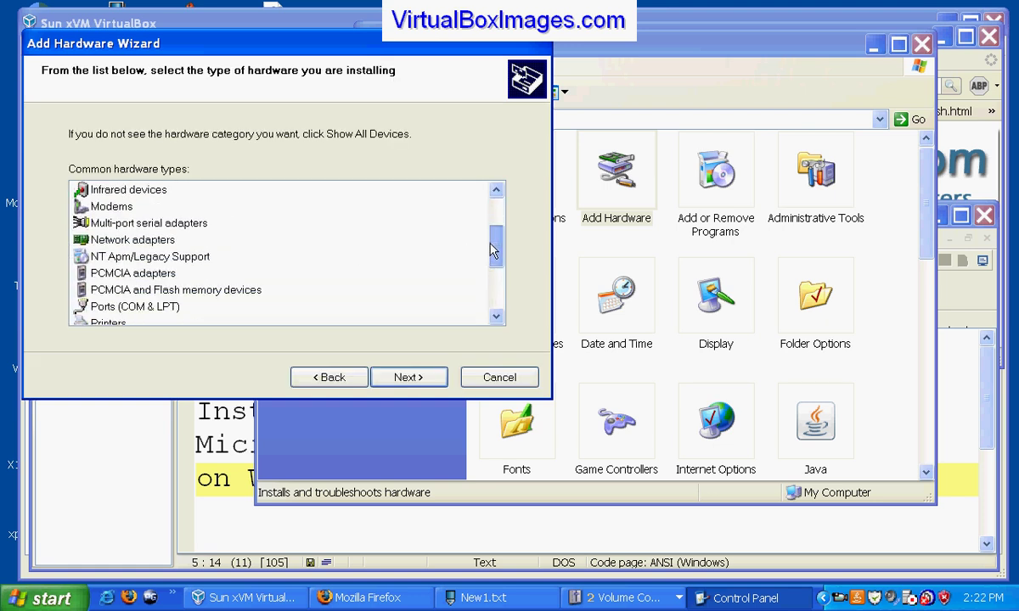
left_click(144, 242)
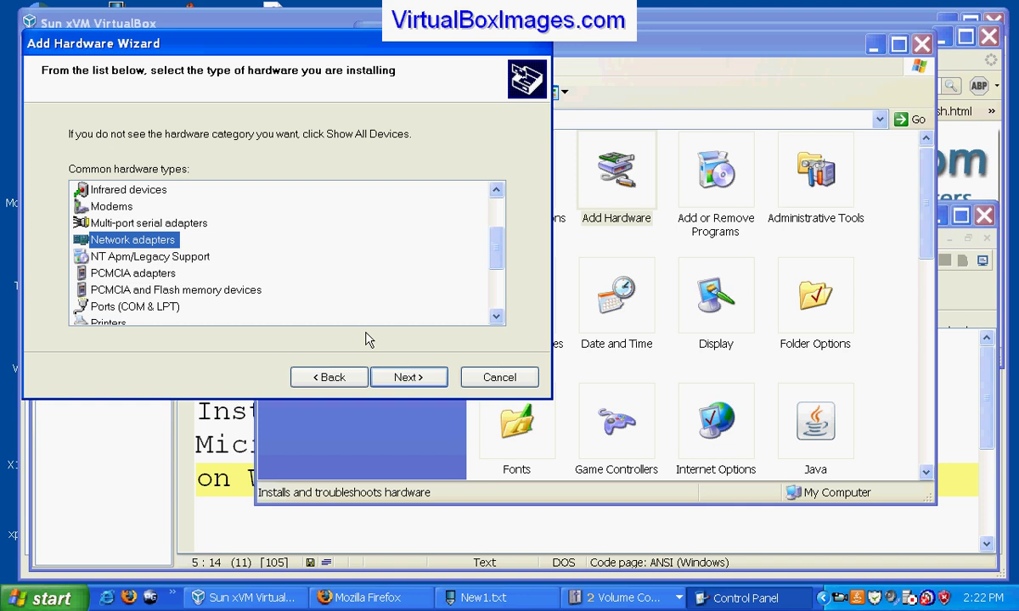
left_click(408, 379)
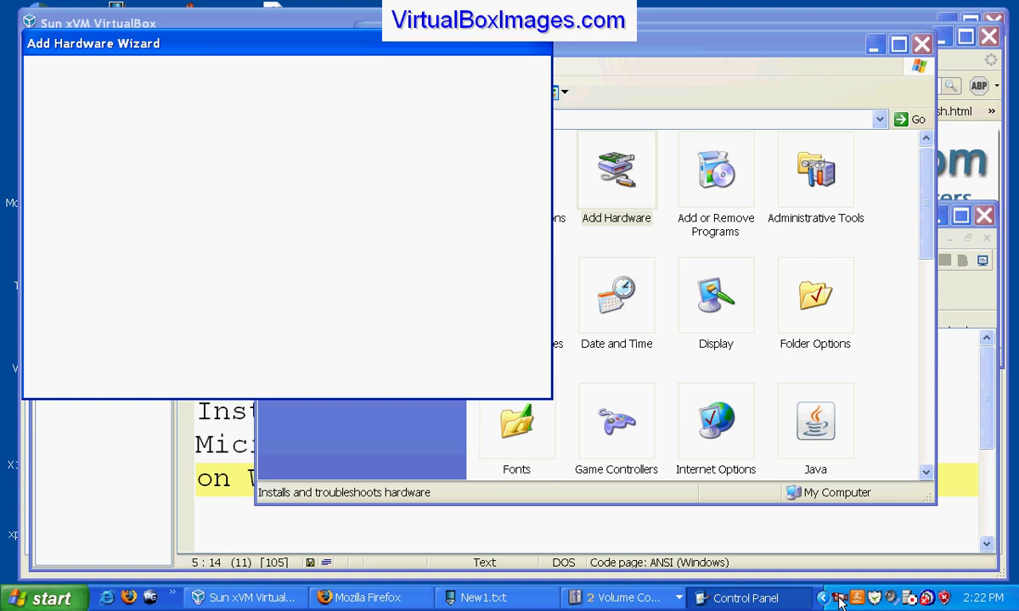
Install the Microsoft Loopback Adapter from the manufacturer Microsoft and finish the wizard
left_click(73, 227)
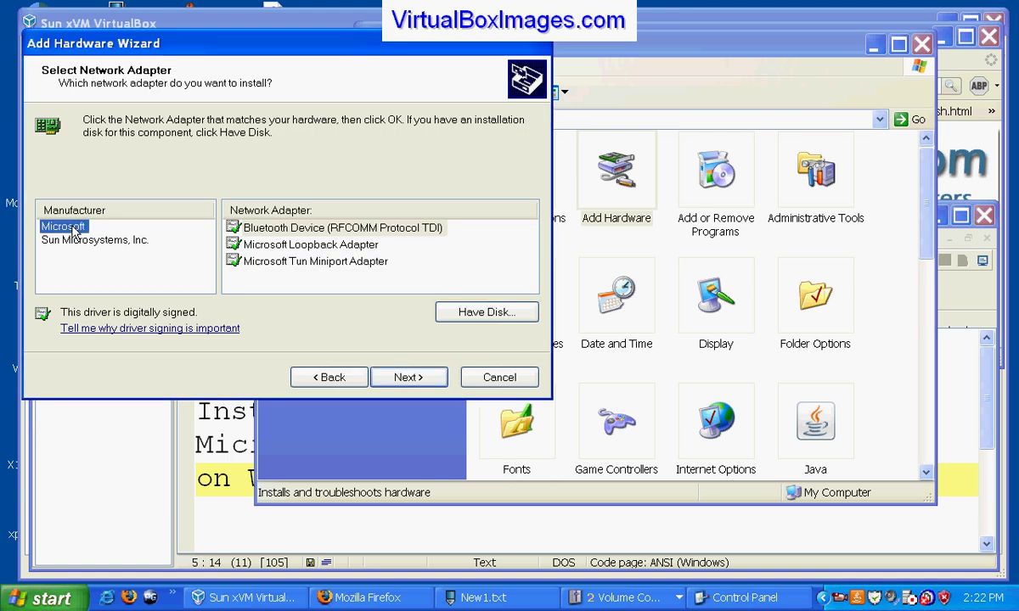
left_click(295, 242)
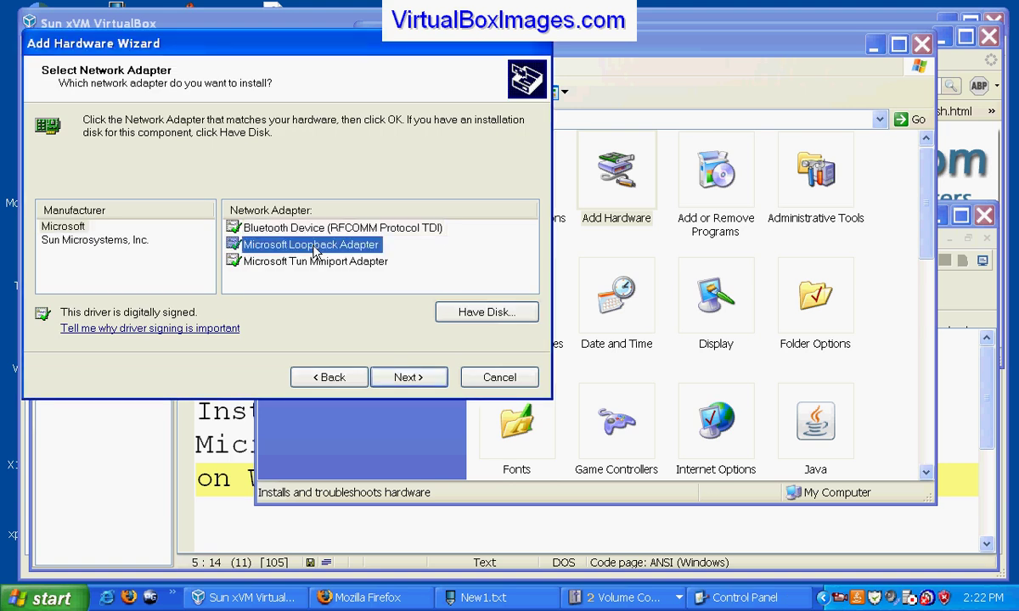
left_click(418, 387)
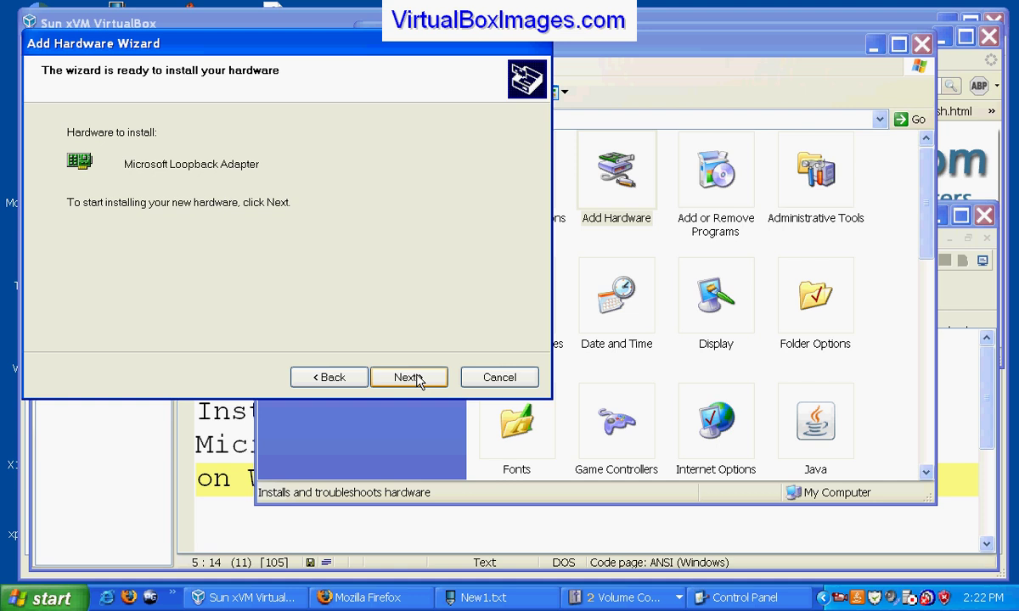
left_click(417, 380)
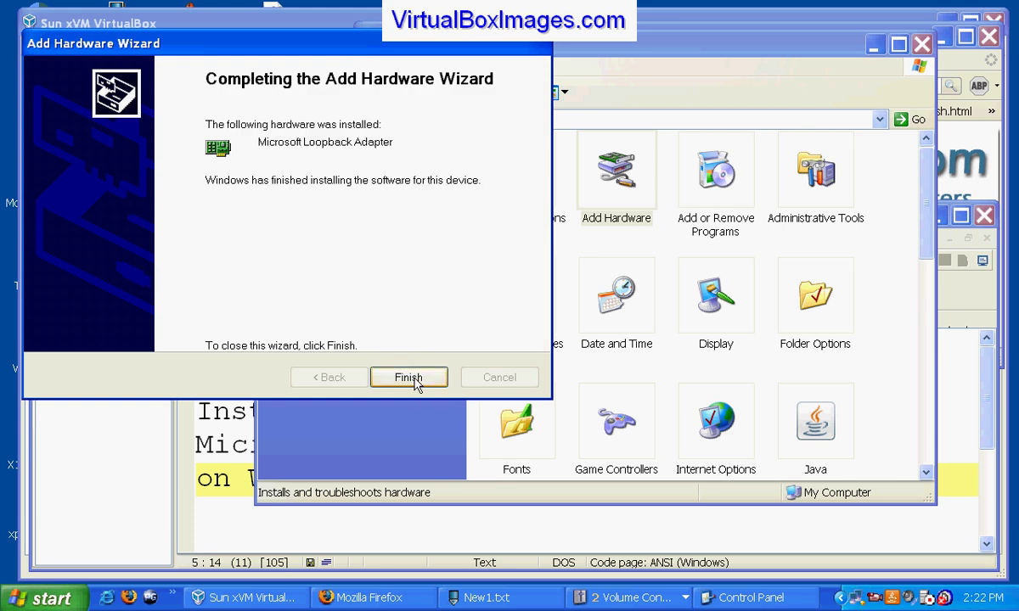
left_click(409, 378)
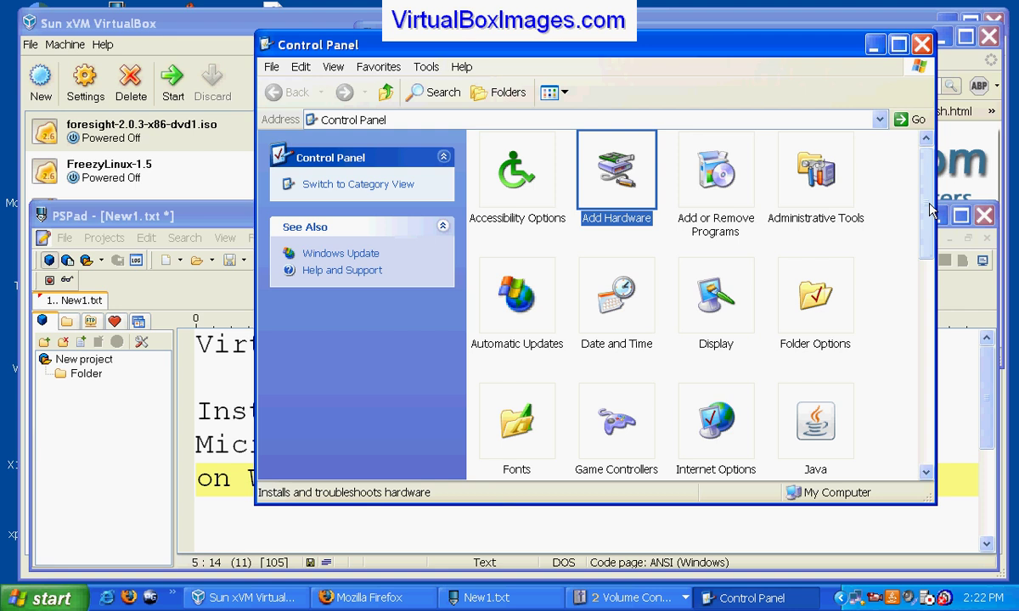
Open Network Connections from Control Panel
left_click_drag(927, 204, 927, 328)
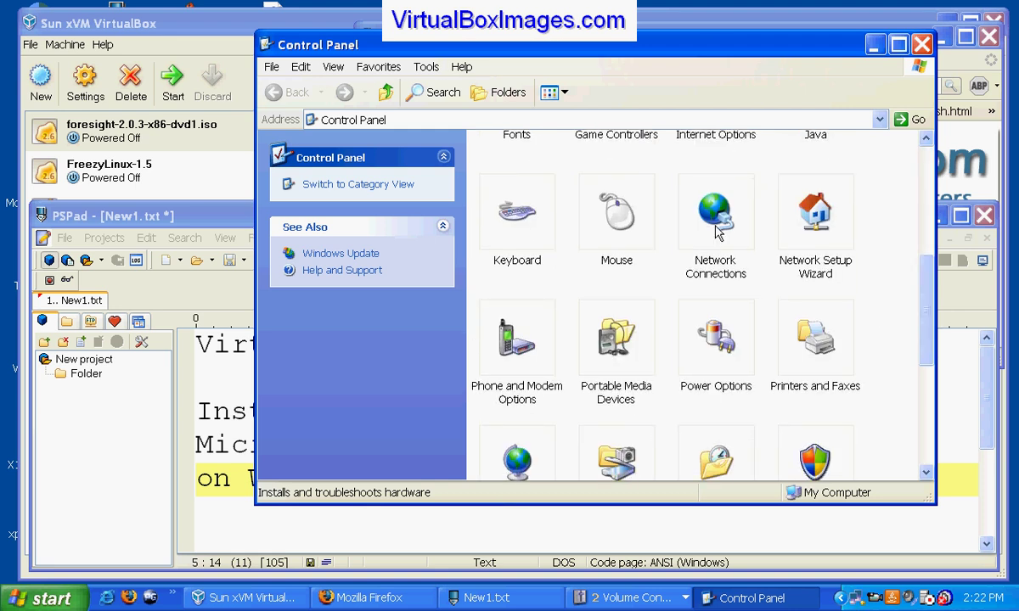
left_click(715, 226)
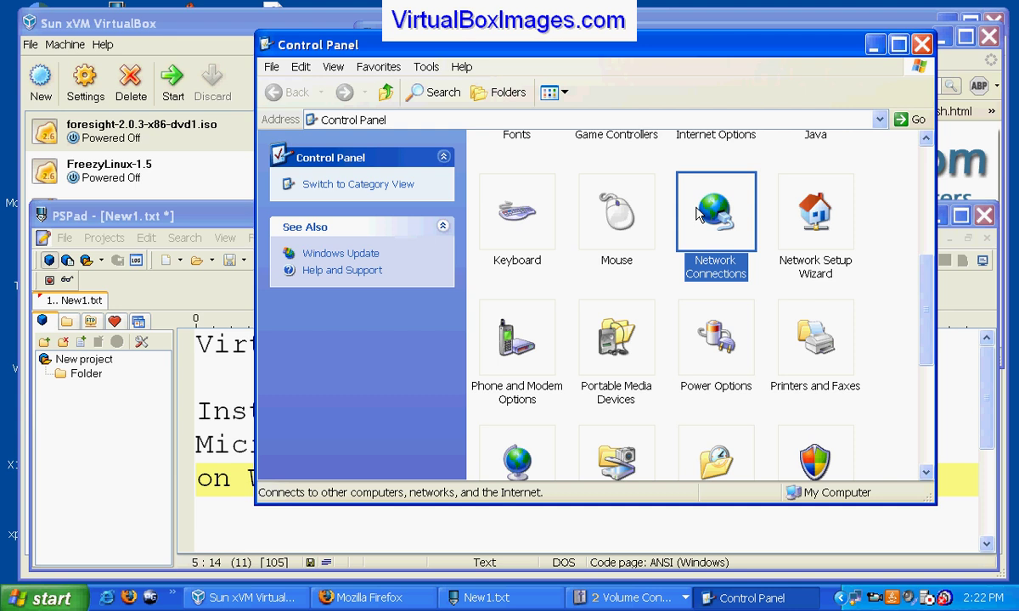
double_click(703, 225)
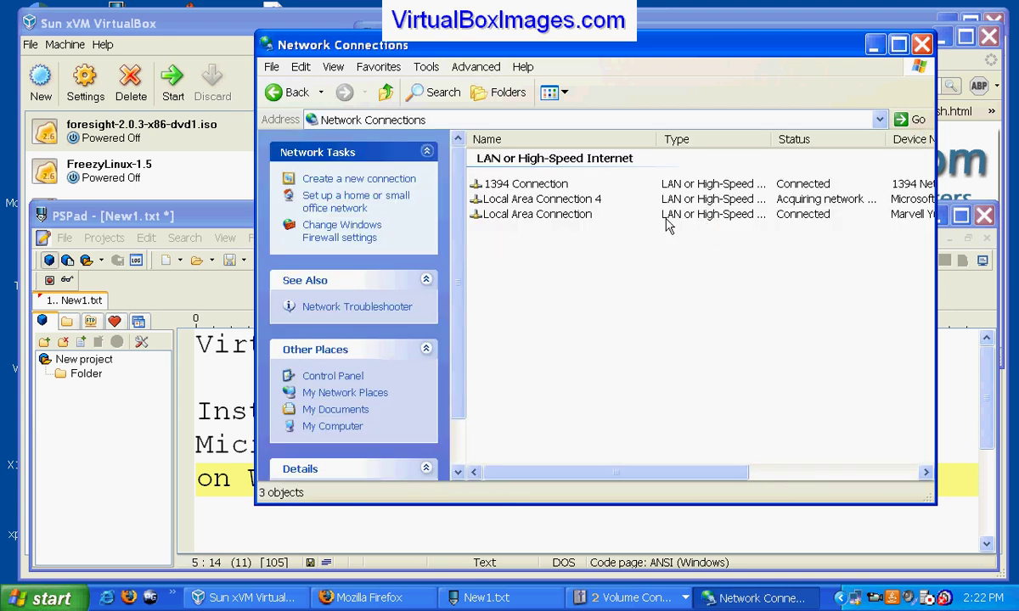
Maximize the Network Connections window and check the device names to identify the connection that uses the Microsoft Loopback Adapter
left_click(512, 215)
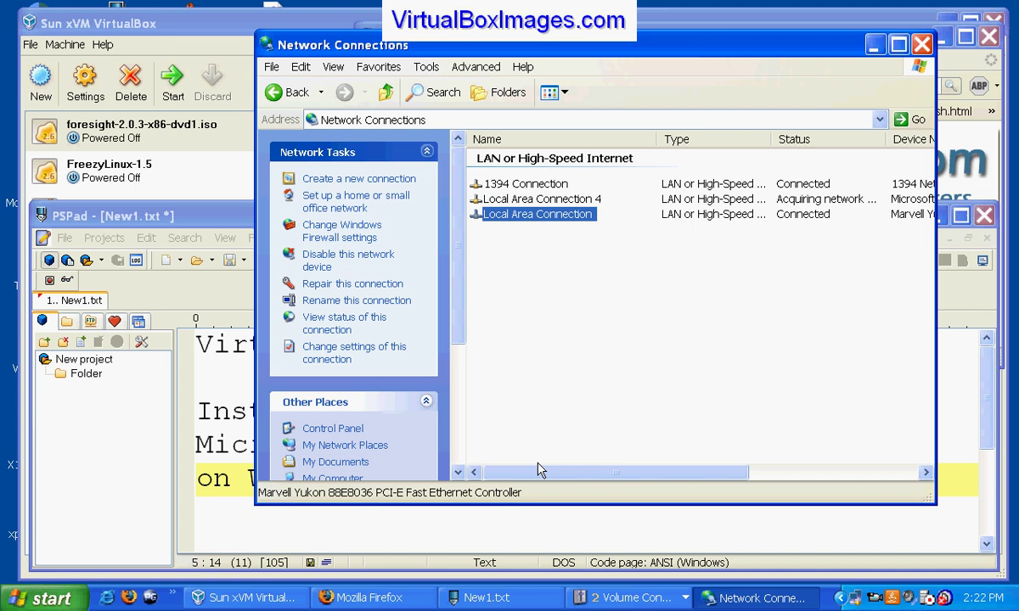
left_click_drag(536, 473, 584, 477)
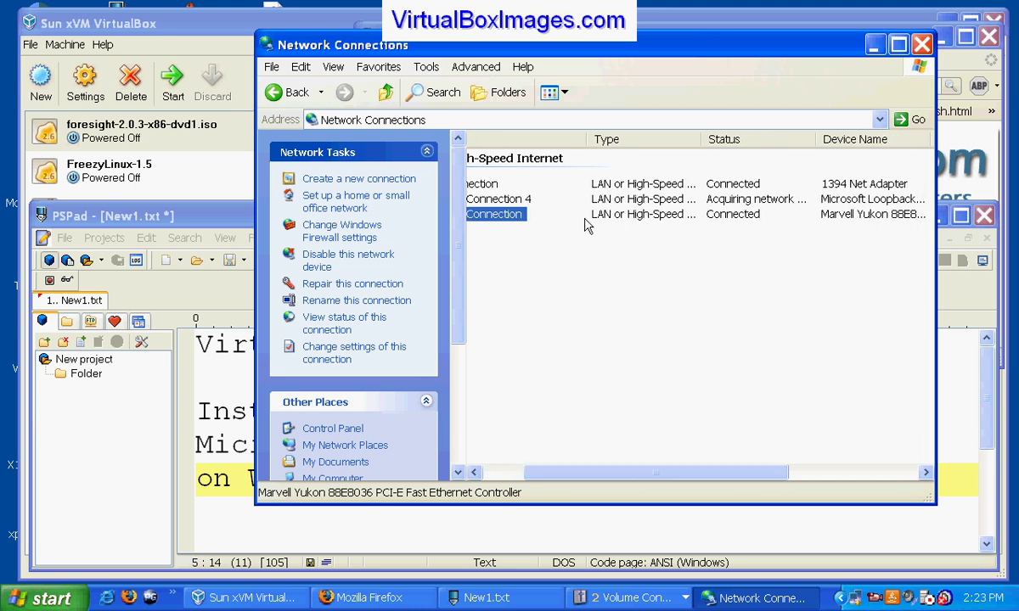
left_click(475, 199)
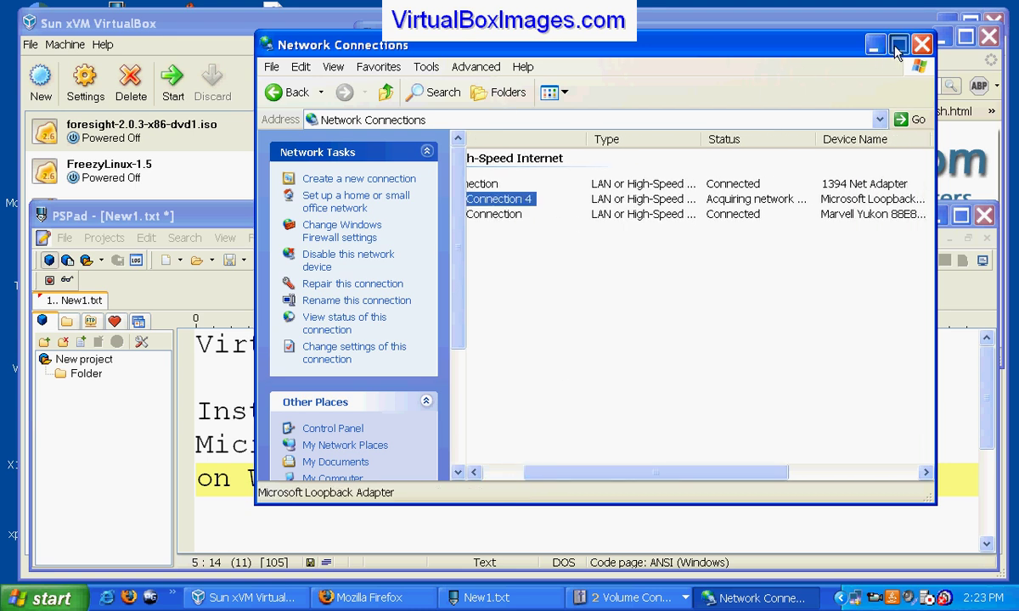
double_click(843, 45)
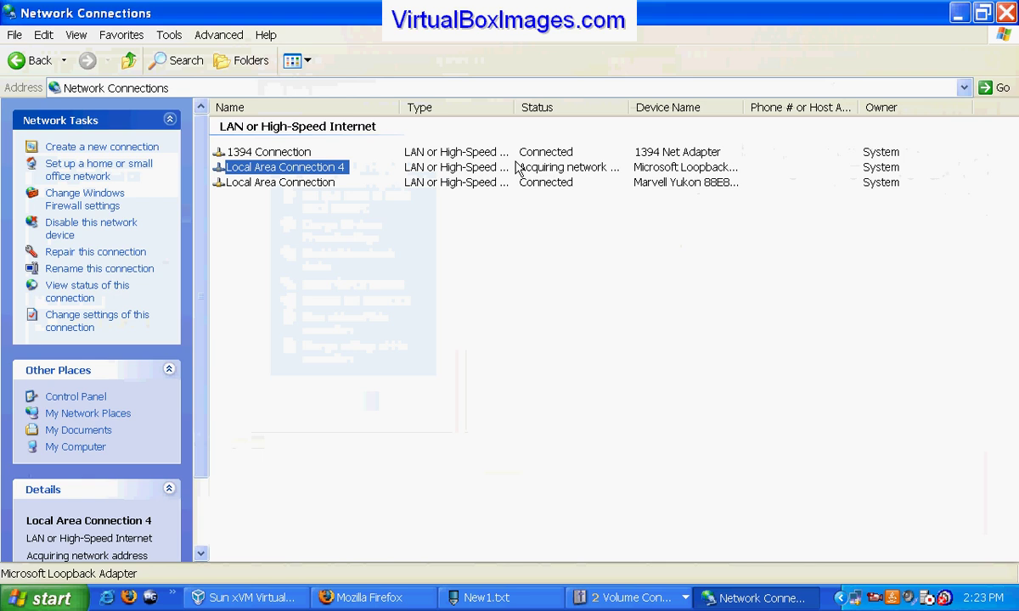
left_click(686, 179)
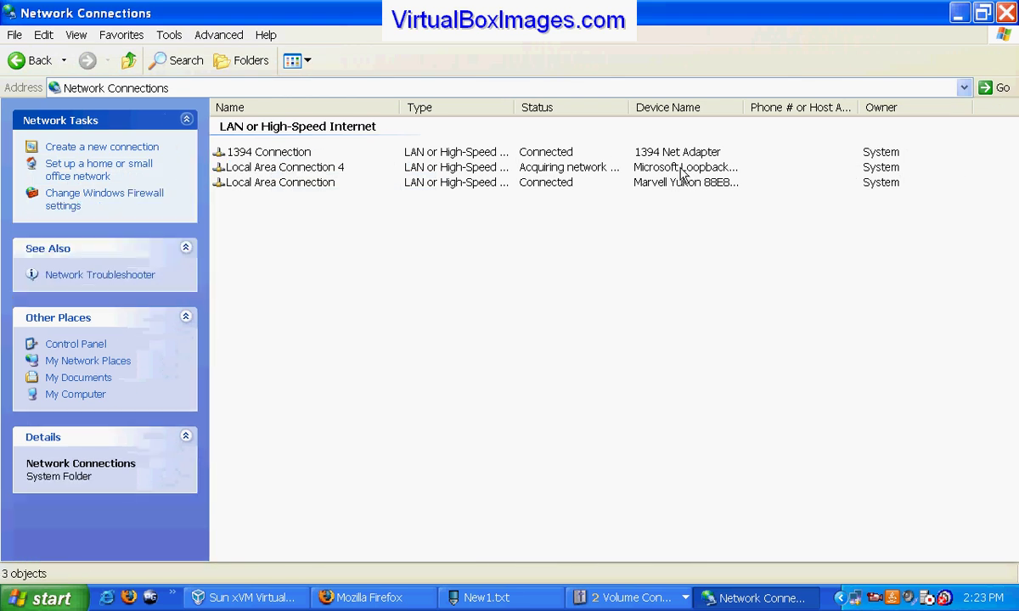
Disable Client for Microsoft Networks, File and Printer Sharing, and Link-Layer Topology Discovery Responder in the properties of Local Area Connection 4
left_click(299, 169)
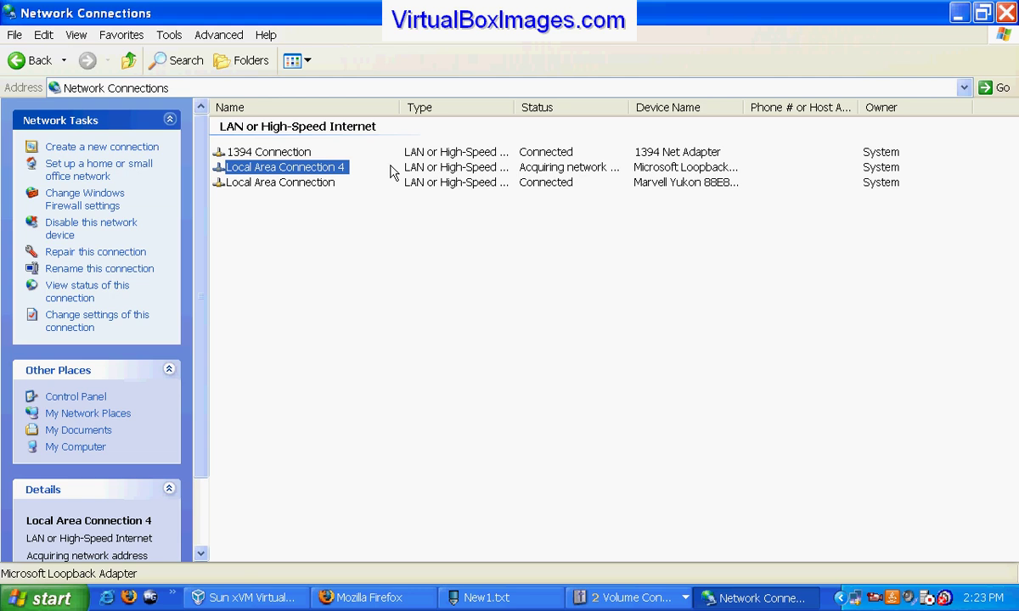
right_click(319, 170)
left_click(375, 321)
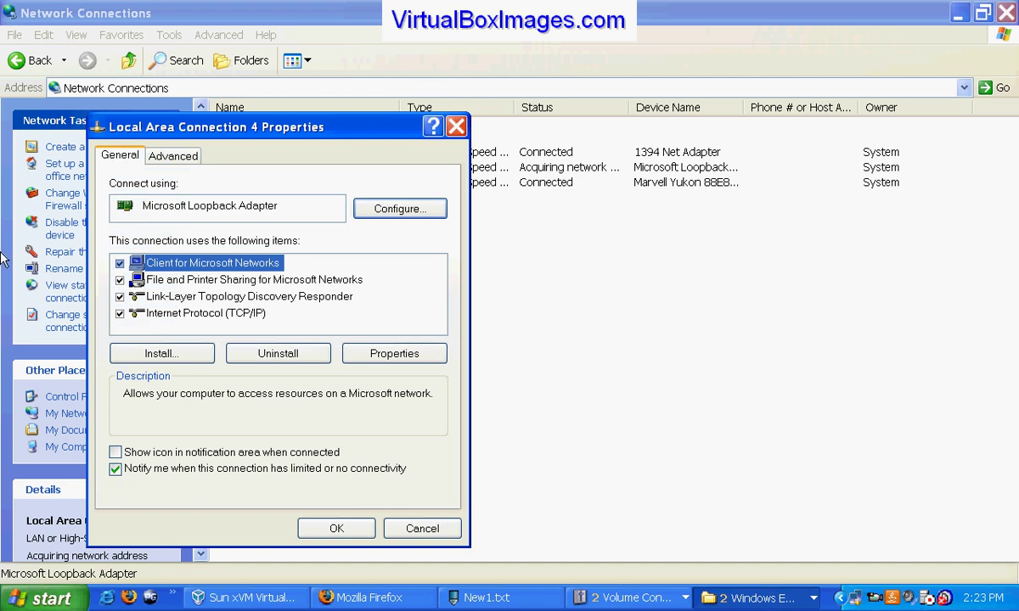
left_click(120, 264)
left_click(120, 280)
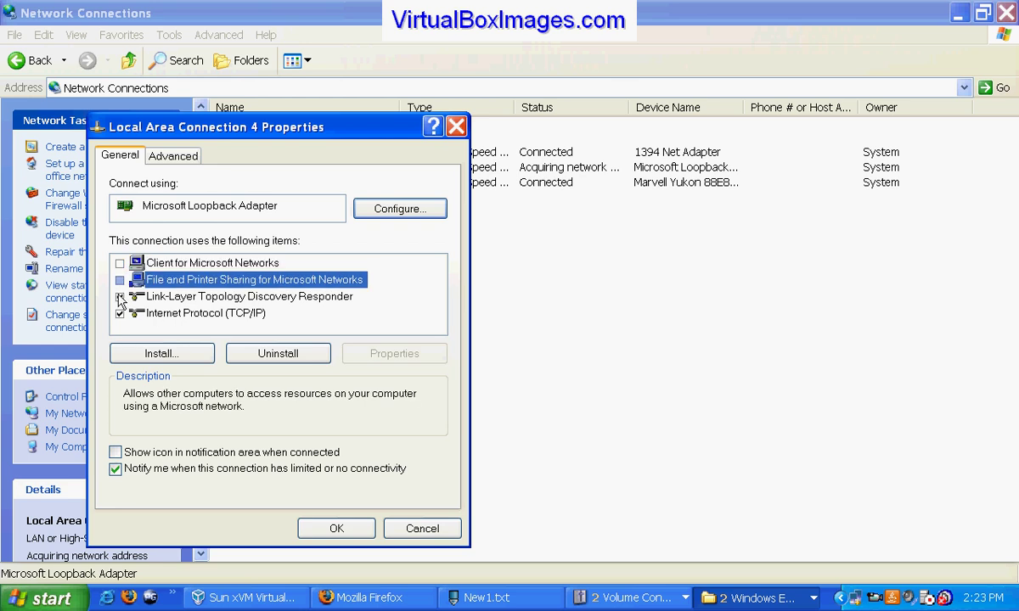
left_click(120, 297)
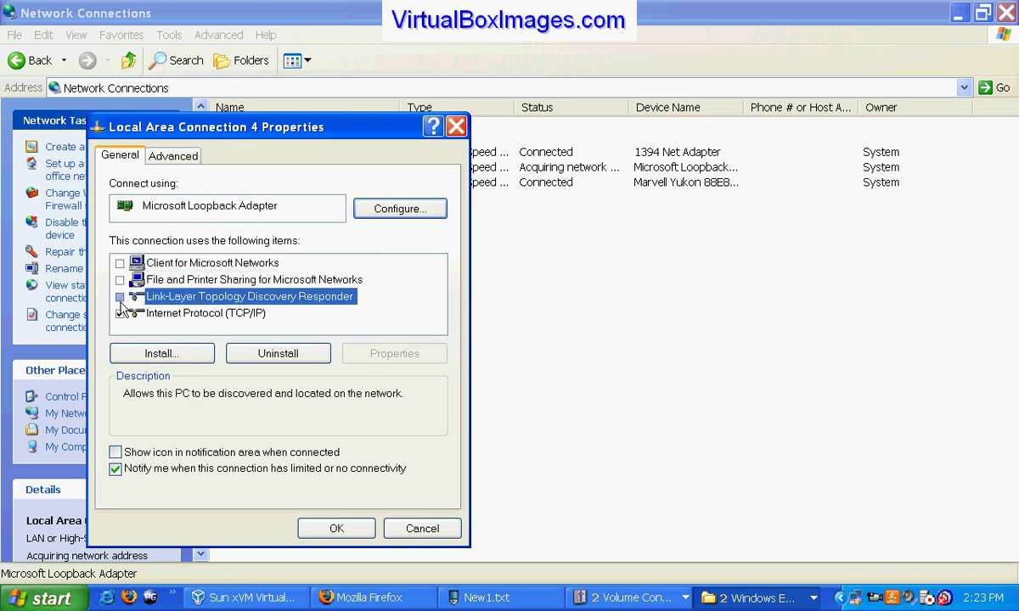
In the connection's Internet Protocol (TCP/IP) properties, specify the static IP address 10.10.10.10 and subnet mask 255.255.255.0
left_click(241, 319)
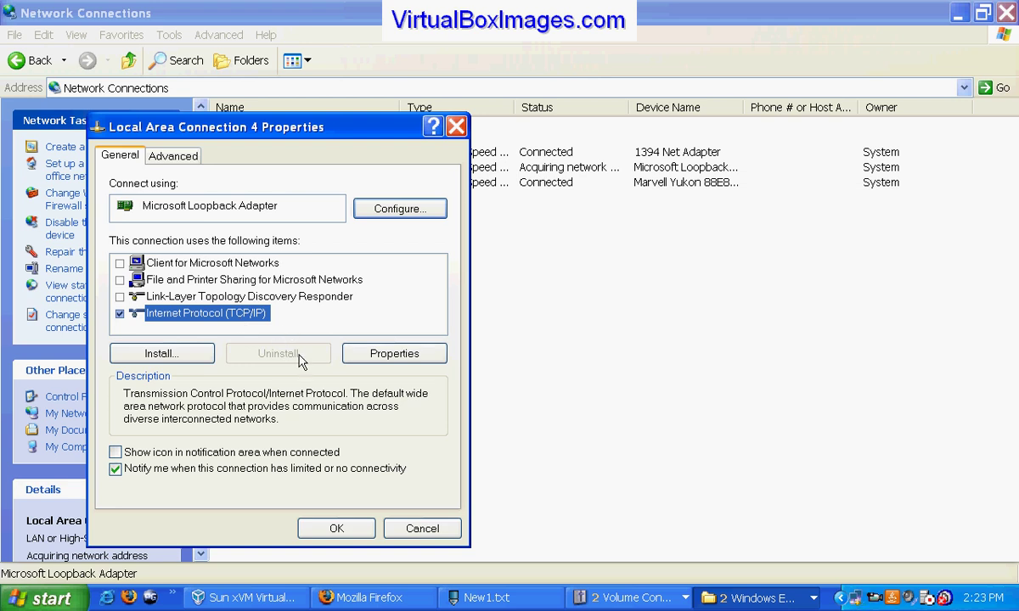
left_click(382, 352)
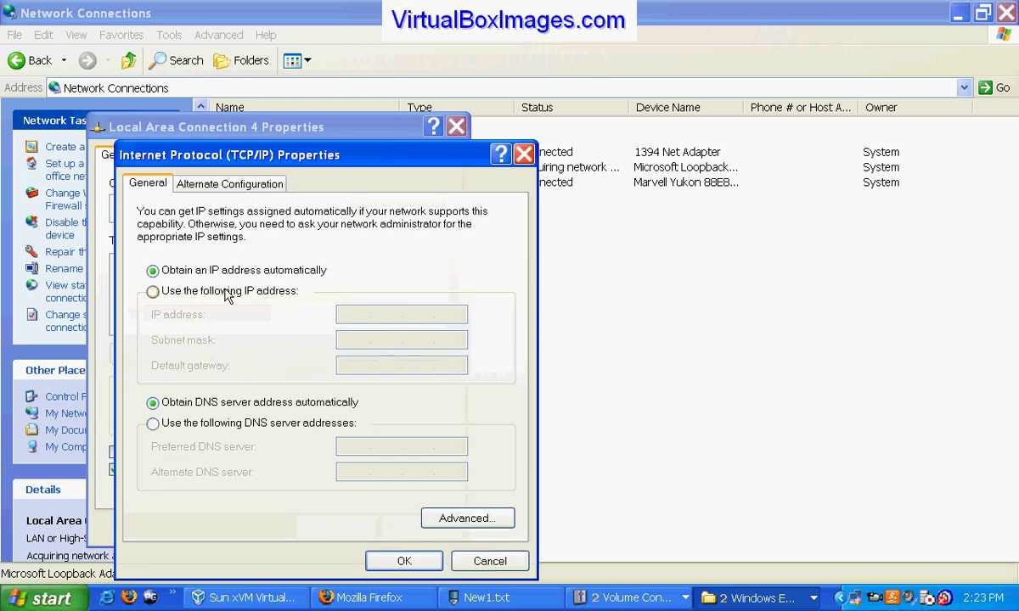
left_click(228, 293)
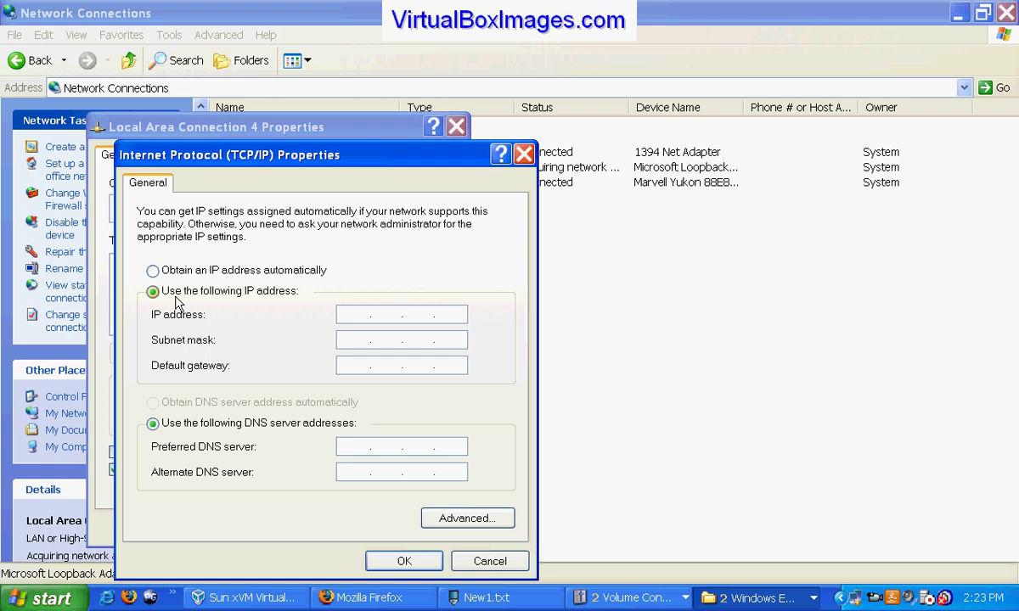
left_click(350, 316)
type("10.10")
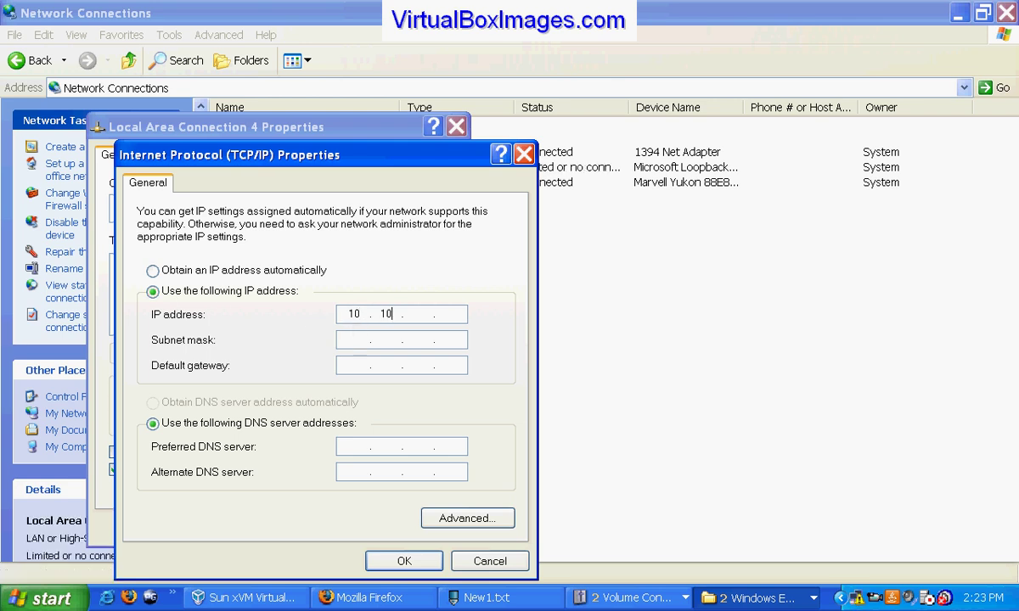
type(".10.")
type("120")
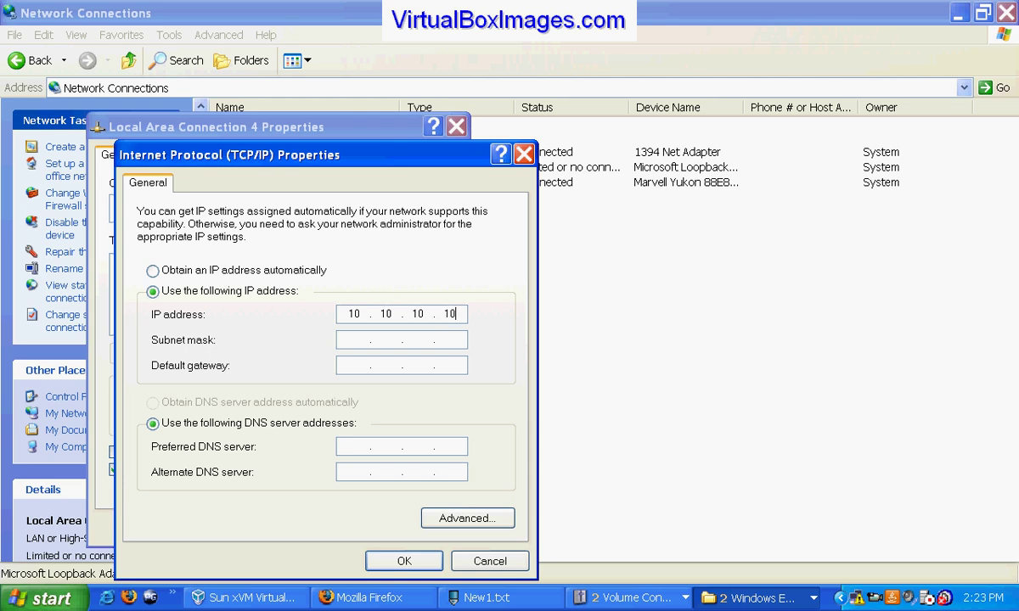
key("Tab")
left_click(399, 345)
type("255 . 255 . 255 . 0")
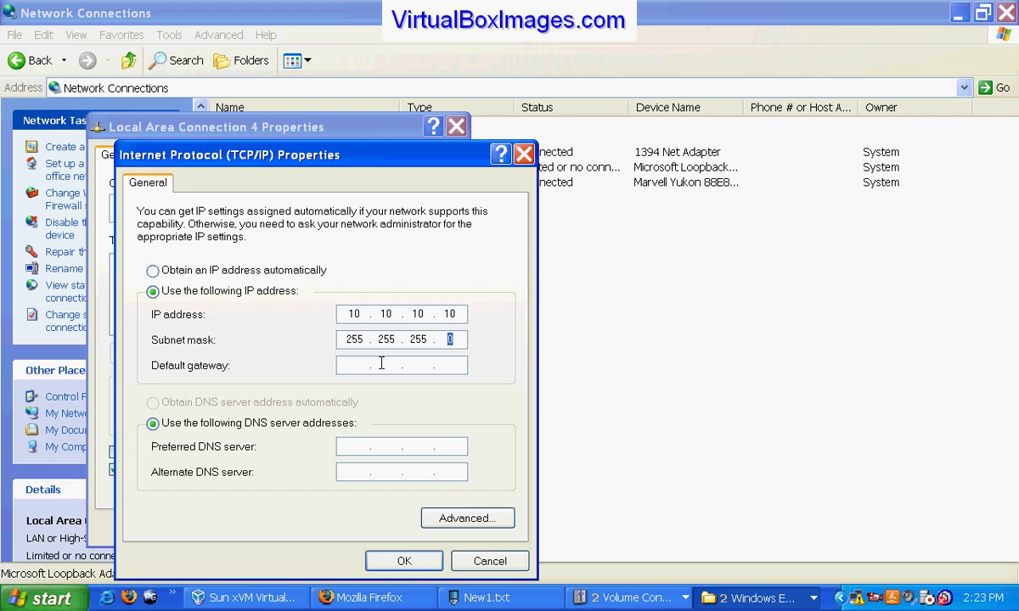
Disable NetBIOS over TCP/IP in the loopback connection's advanced WINS settings and accept the TCP/IP properties
left_click(364, 365)
left_click(464, 520)
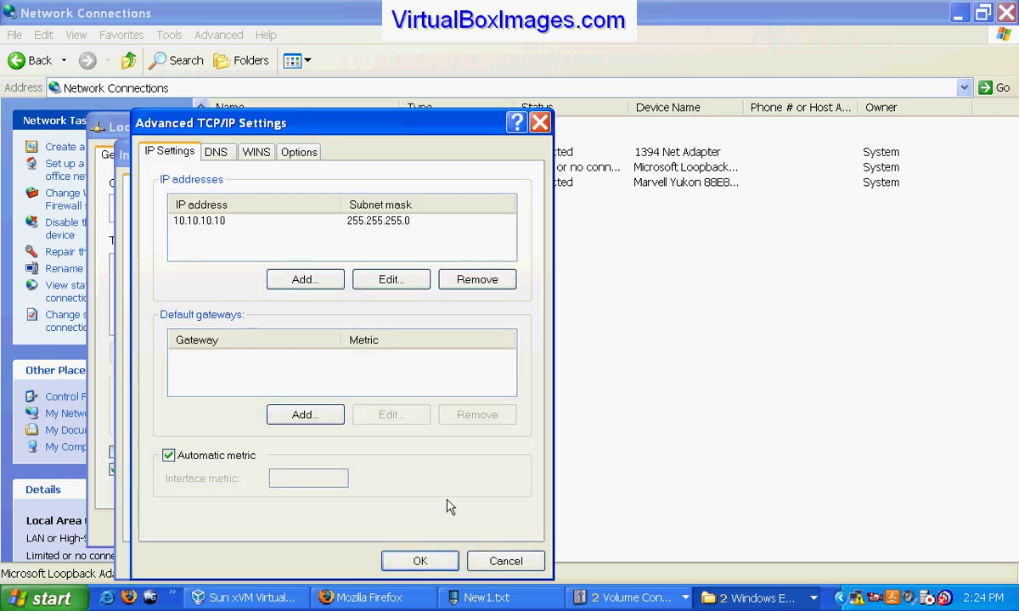
left_click(253, 157)
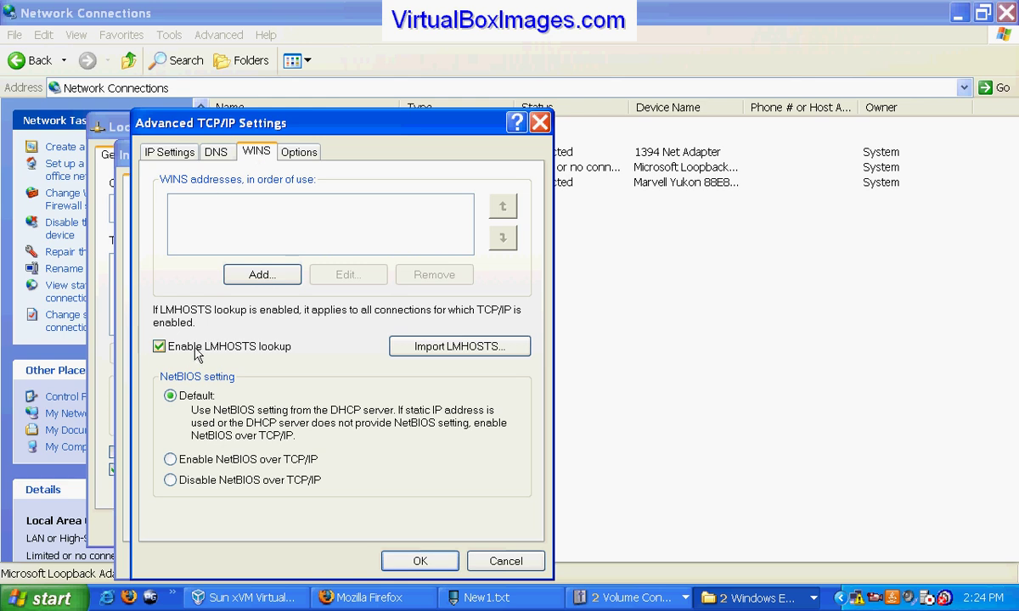
left_click(198, 395)
left_click(208, 480)
left_click(406, 565)
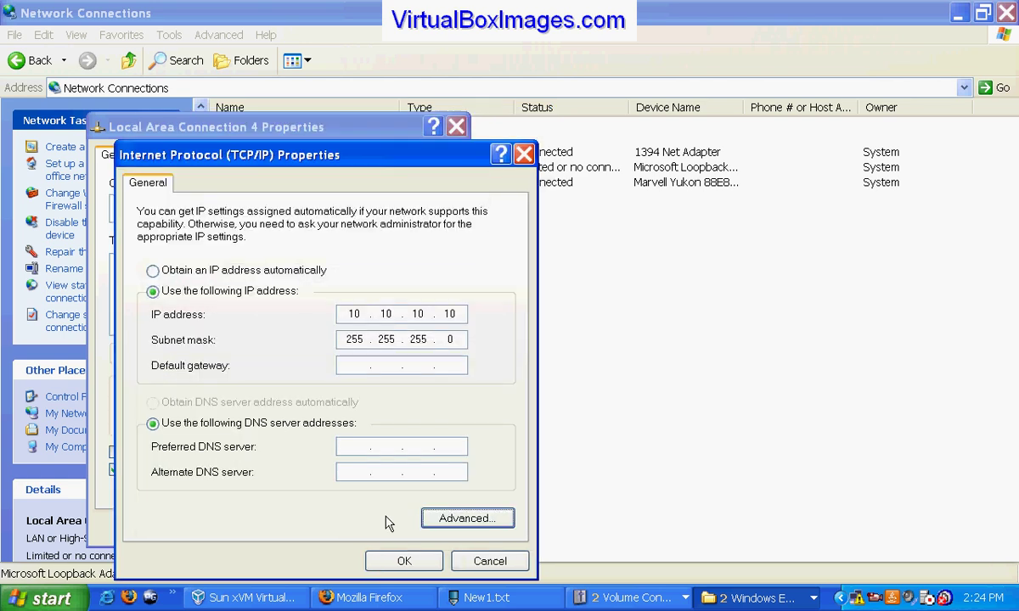
left_click(401, 560)
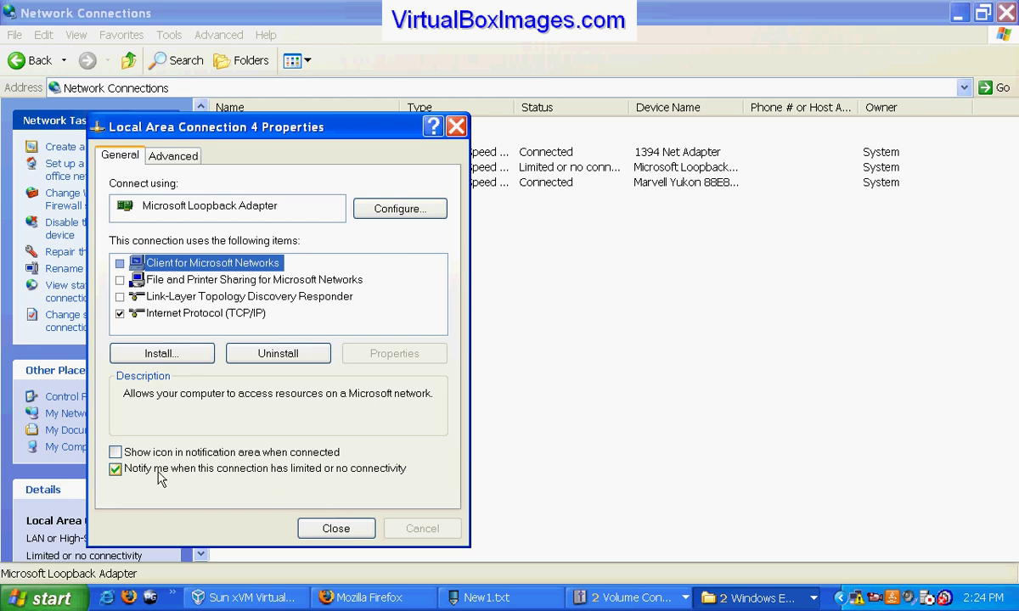
Turn off the limited or no connectivity notification for Local Area Connection 4, and close its properties and Network Connections
left_click(116, 469)
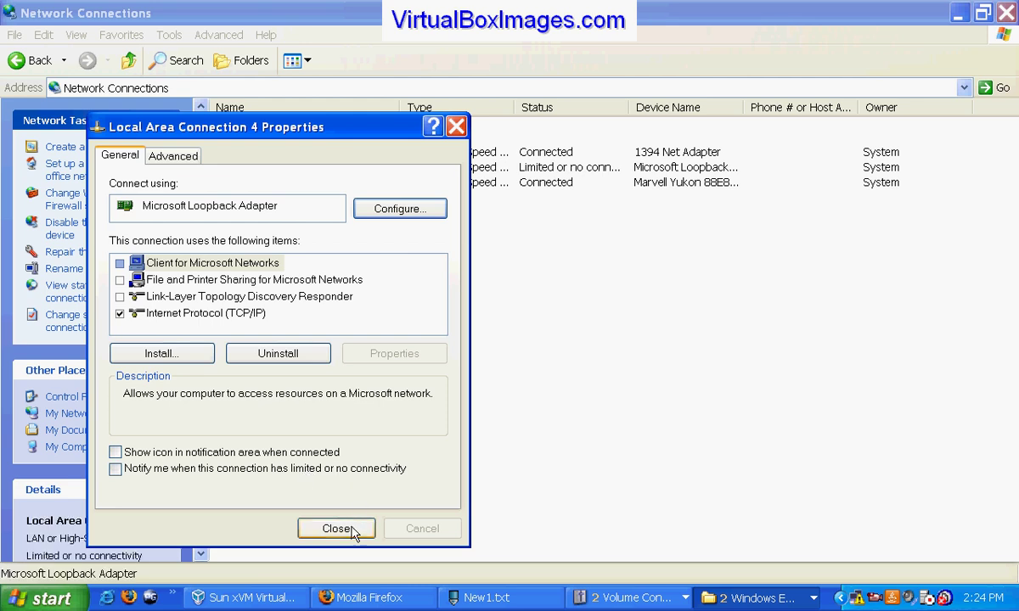
left_click(352, 530)
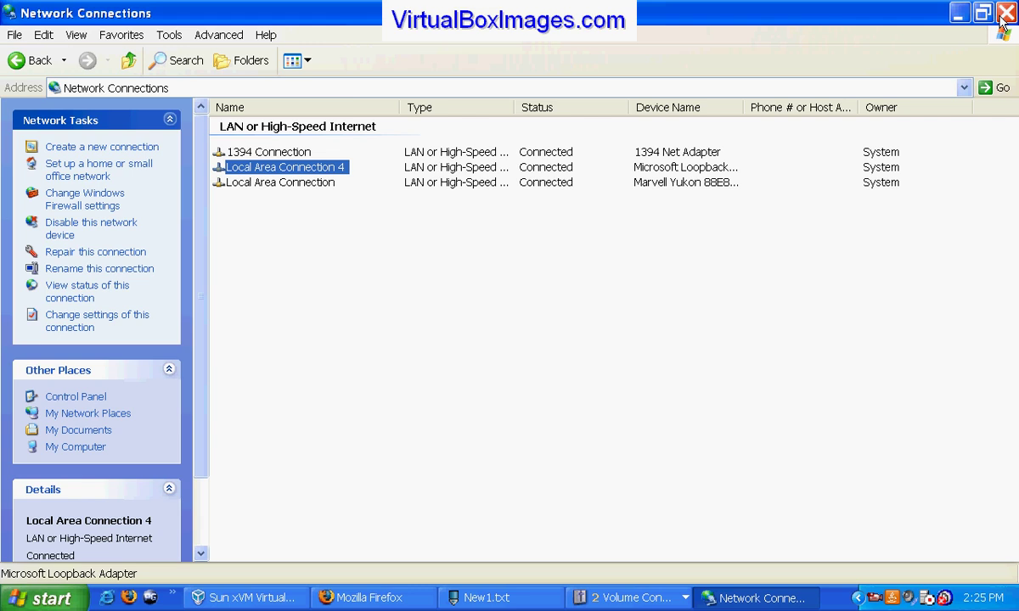
left_click(1006, 13)
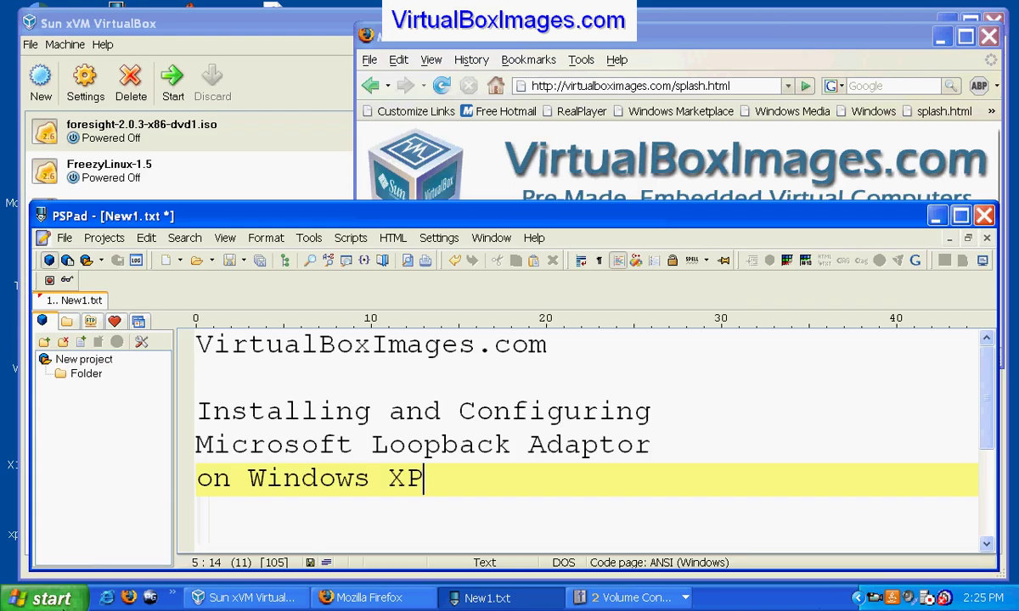
Run ipconfig in a Command Prompt to check the IP address and subnet mask of Local Area Connection 4, and close the prompt
left_click(50, 598)
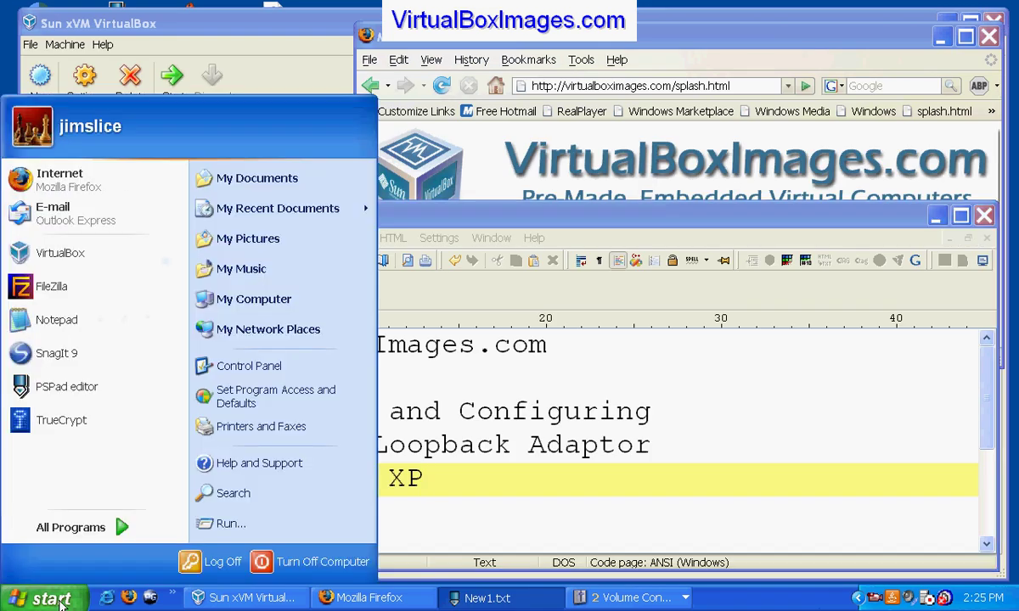
left_click(227, 525)
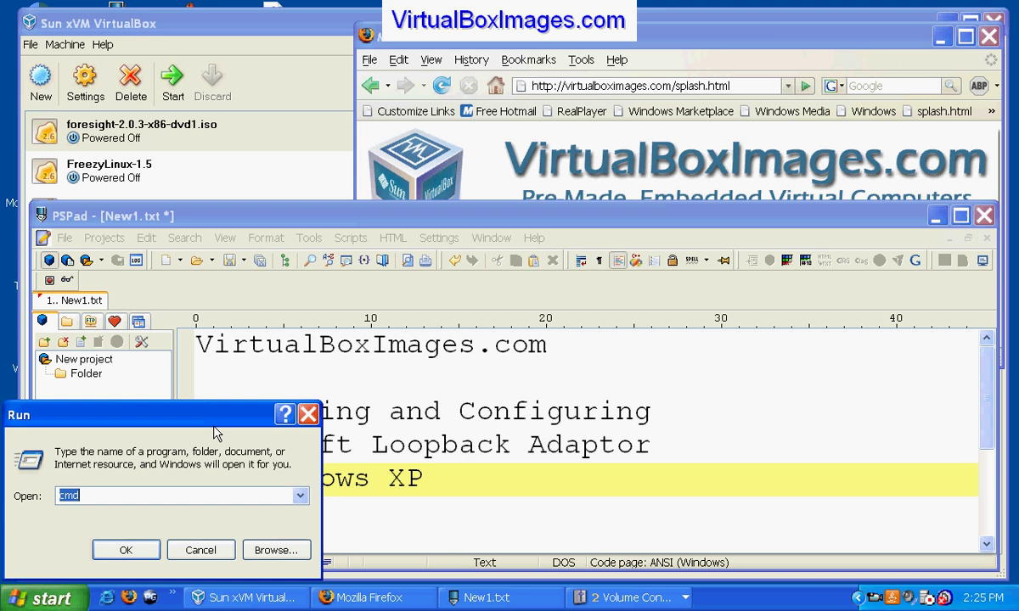
left_click_drag(196, 408, 229, 366)
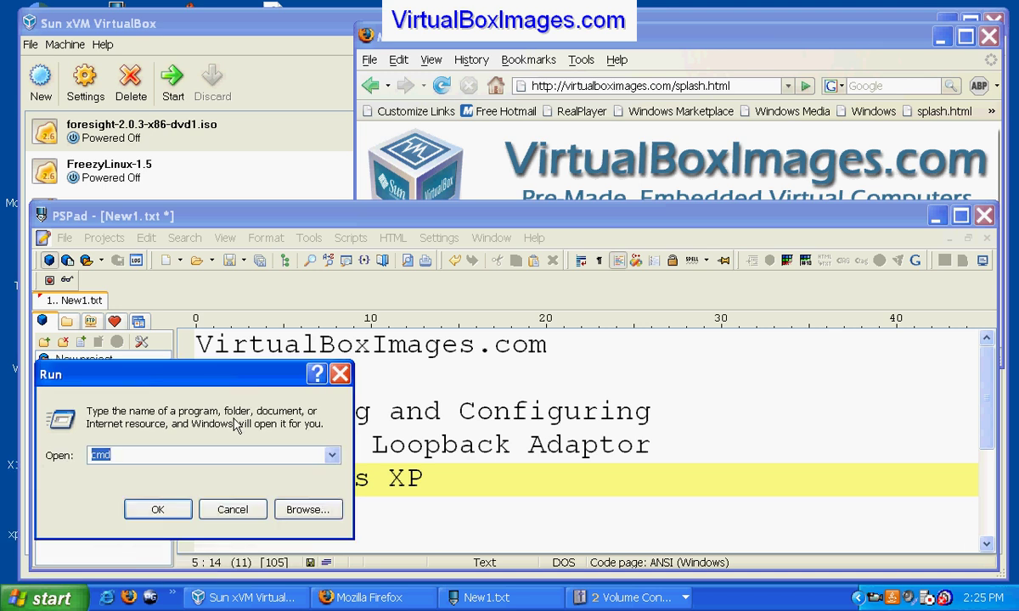
key("Return")
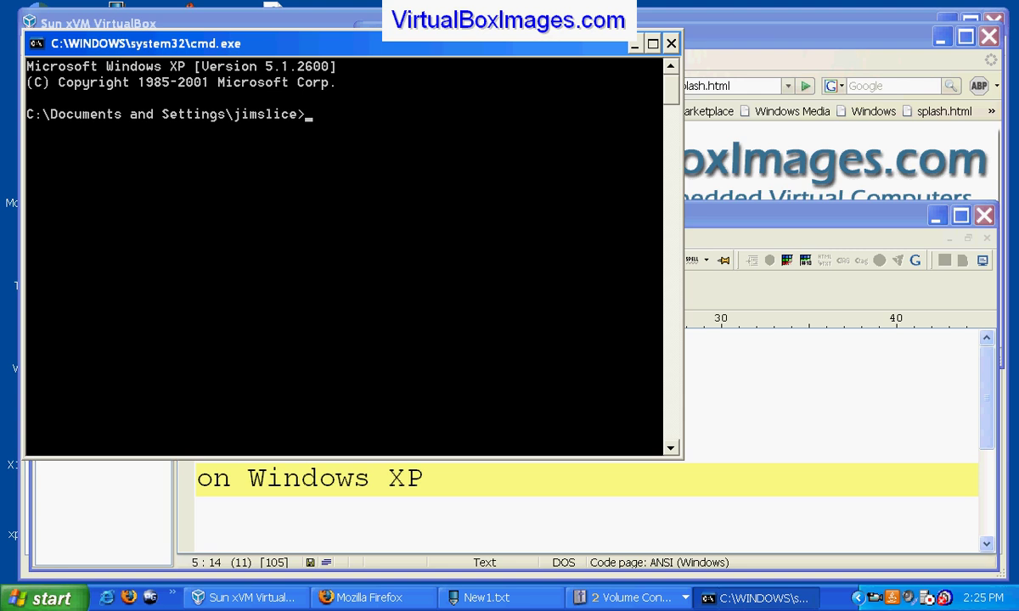
type("ipconfi")
type("g")
key("Return")
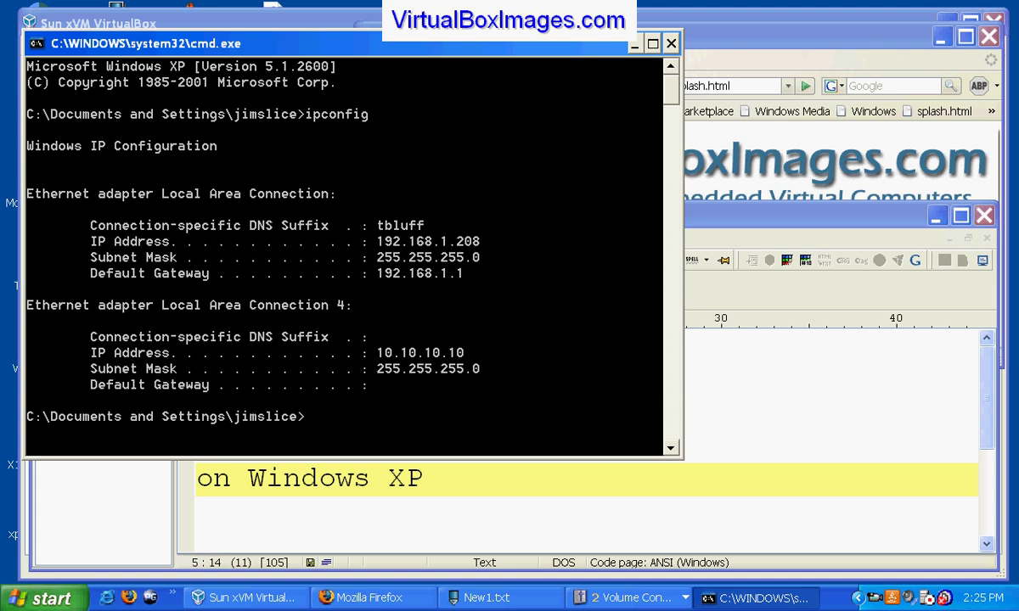
left_click(670, 44)
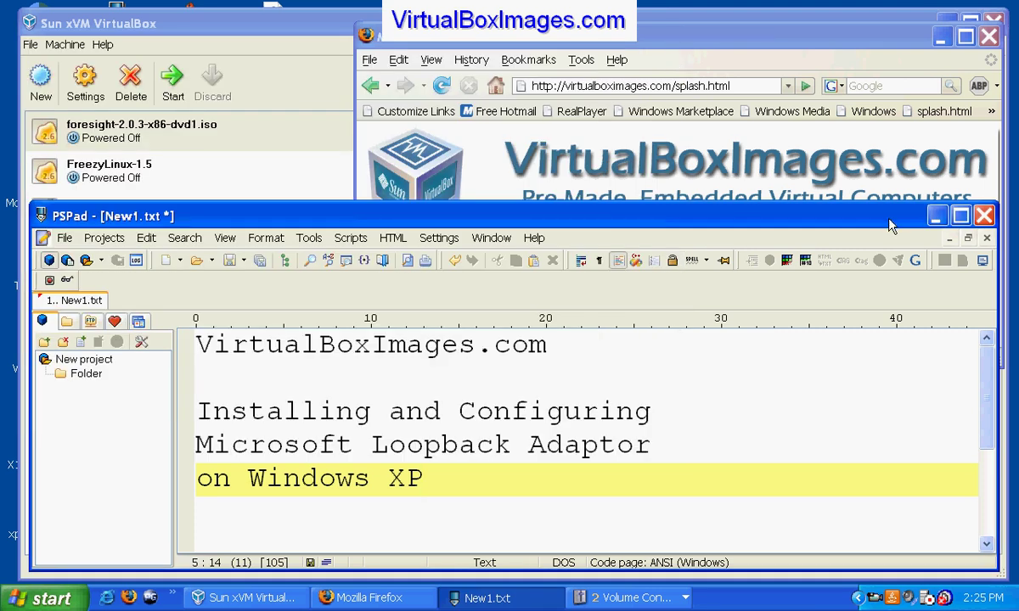